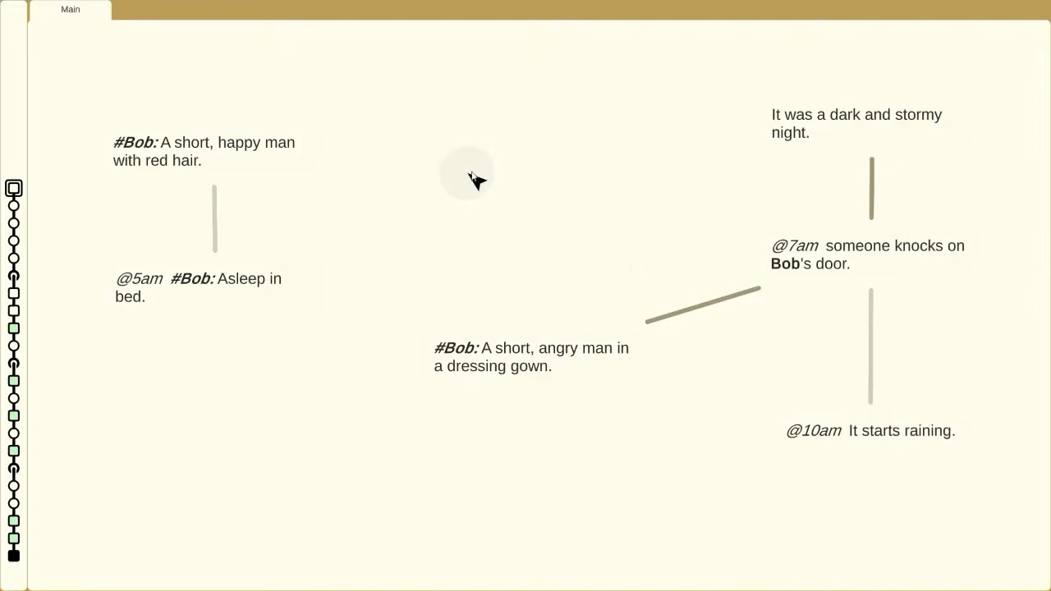
Create a note reading "This is a drawer." in the empty space above the angry-man note and turn it into a drawer.
{"action": "double_click", "coordinate": [524, 169]}
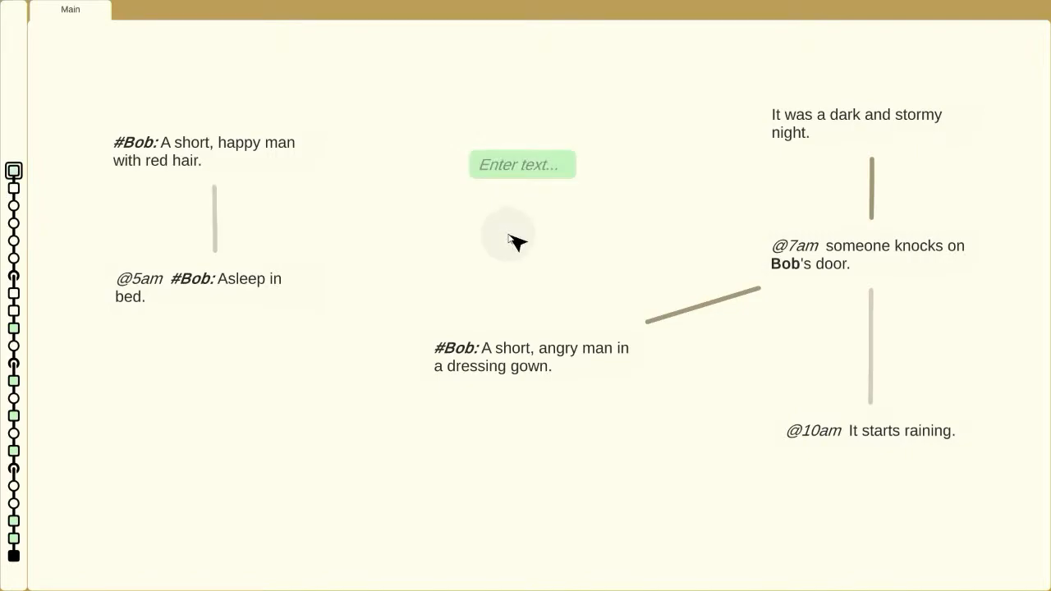
{"action": "type", "text": "This is a drawer."}
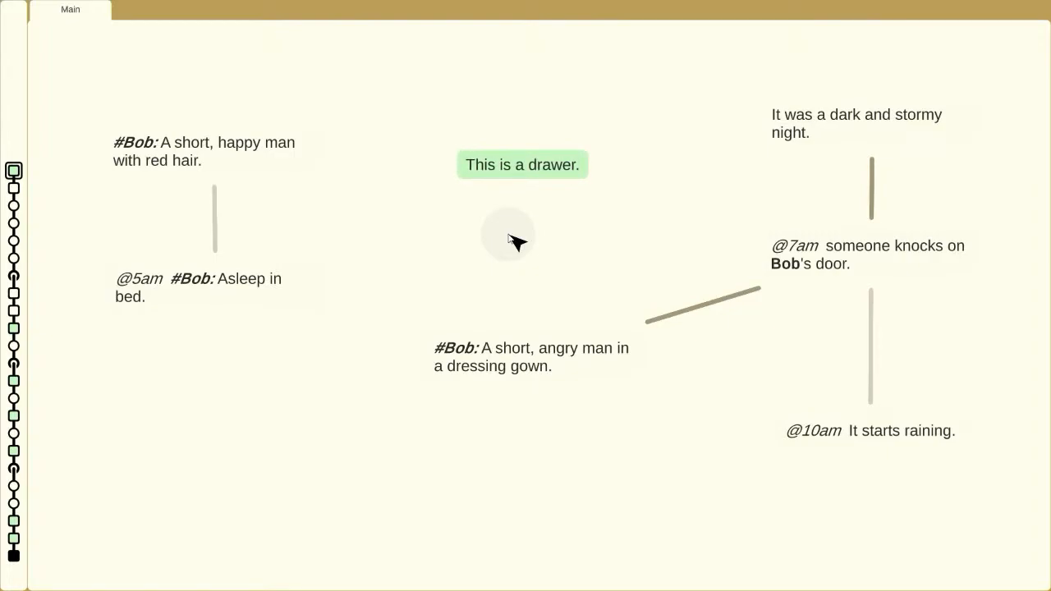
{"action": "key", "text": "ctrl+d"}
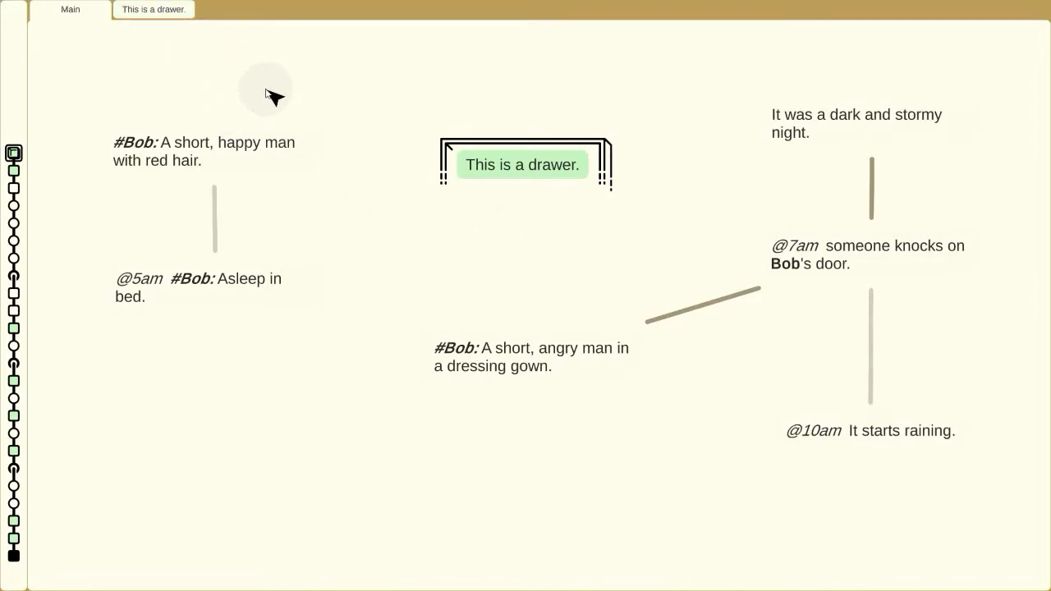
Open the "This is a drawer." drawer and add two notes inside it, "This is a note." and "And another one!".
{"action": "left_click", "coordinate": [154, 9]}
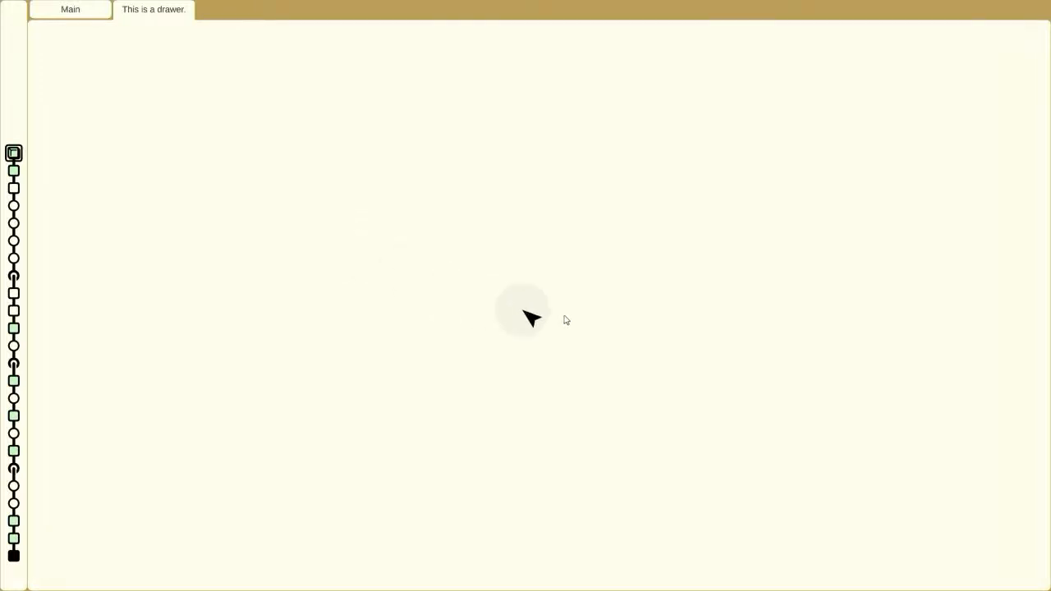
{"action": "double_click", "coordinate": [328, 205]}
{"action": "type", "text": "This is a note."}
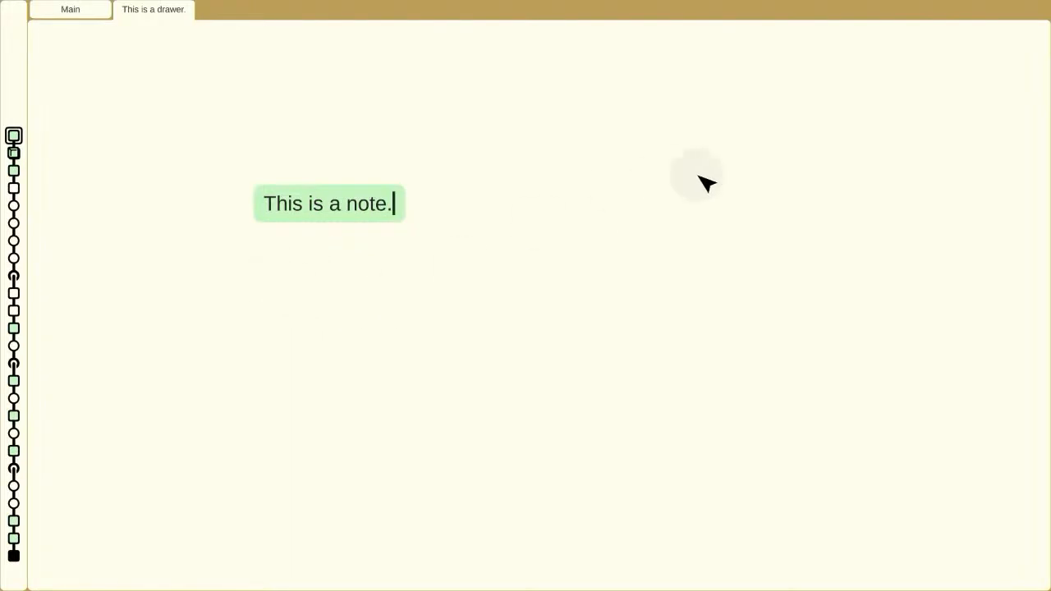
{"action": "double_click", "coordinate": [716, 286]}
{"action": "type", "text": "And another one!"}
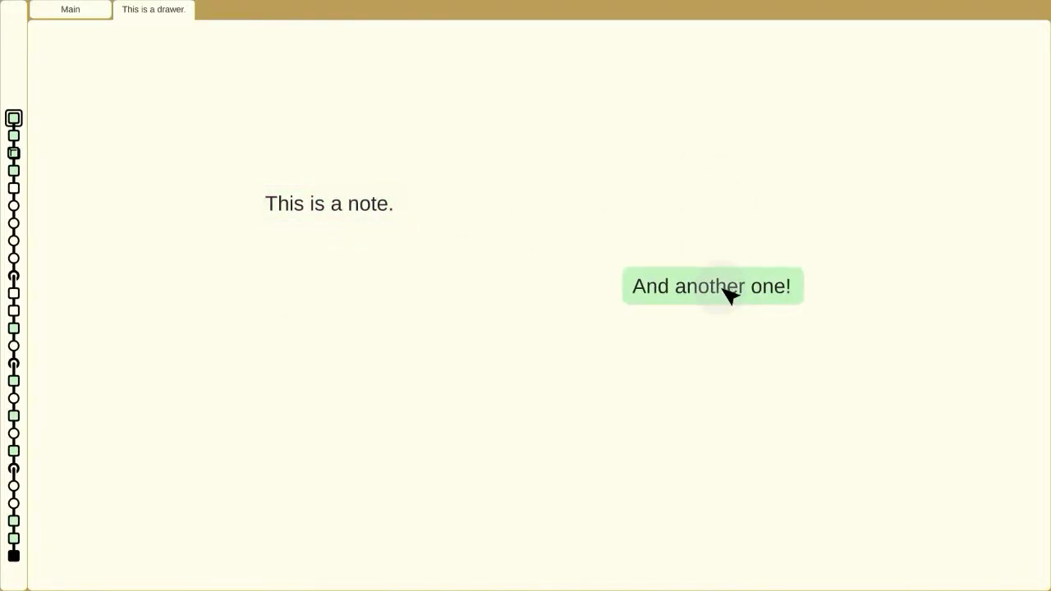
Link the "This is a note." and "And another one!" notes, and move the pair upward together.
{"action": "left_click", "coordinate": [337, 199], "text": "shift"}
{"action": "key", "text": "ctrl+l"}
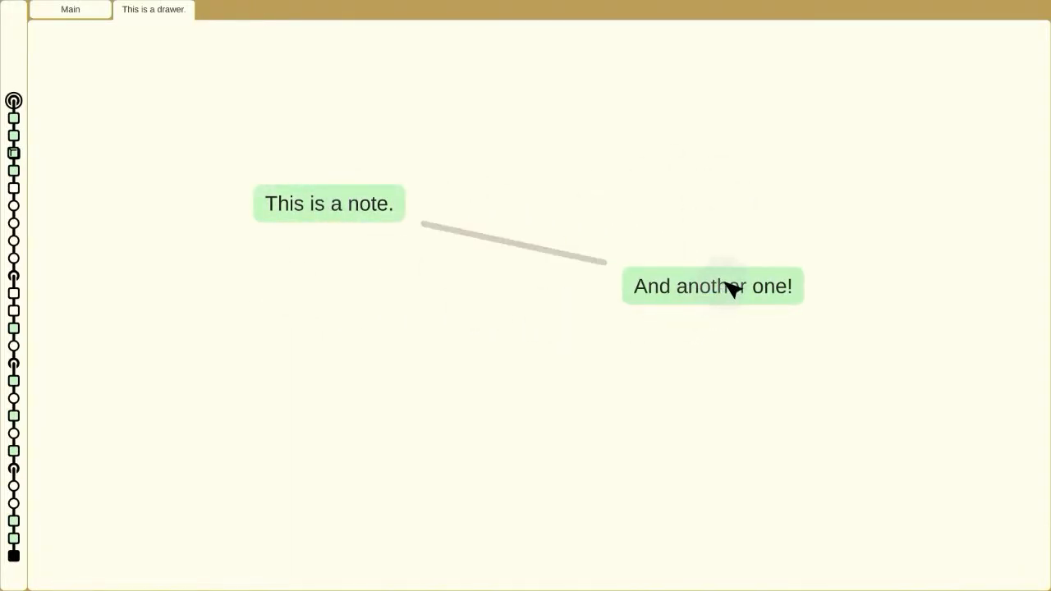
{"action": "left_click_drag", "start_coordinate": [733, 287], "coordinate": [734, 225]}
{"action": "left_click", "coordinate": [619, 340]}
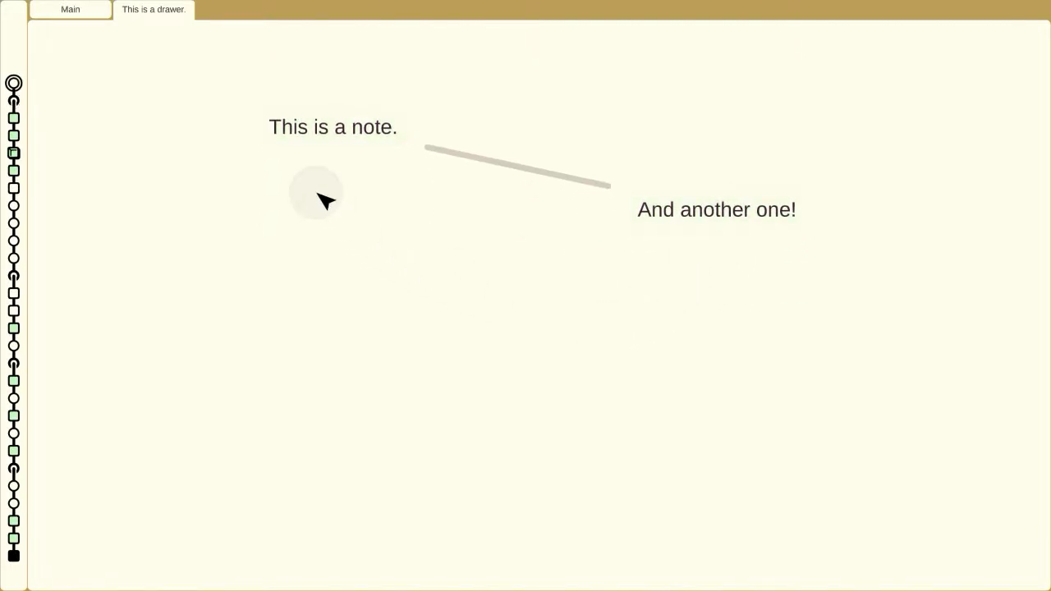
Return to the Main board and close the "This is a drawer." view.
{"action": "left_click", "coordinate": [88, 17]}
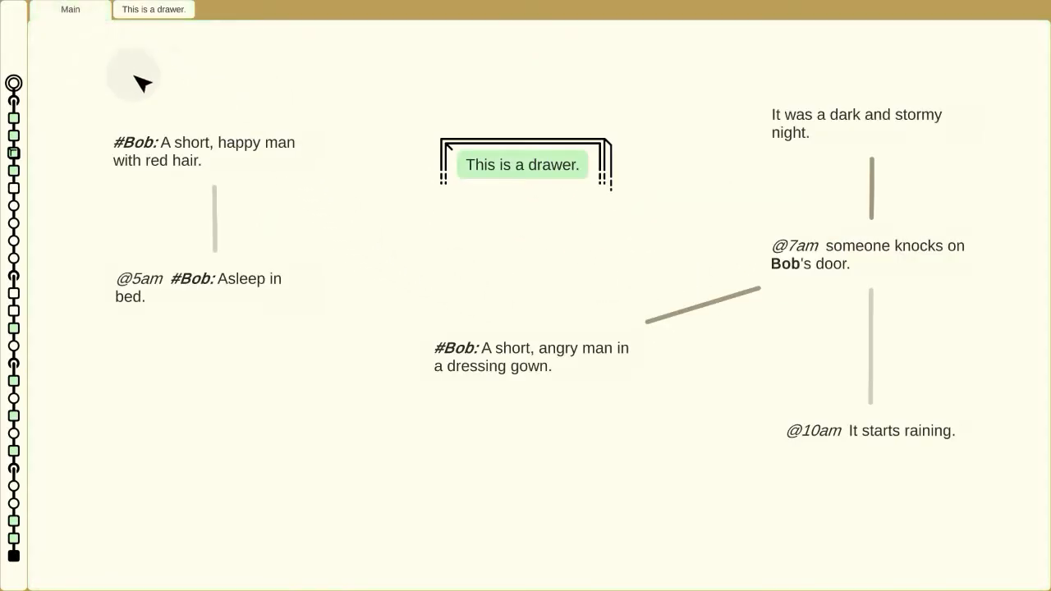
{"action": "left_click_drag", "start_coordinate": [192, 11], "coordinate": [209, 82]}
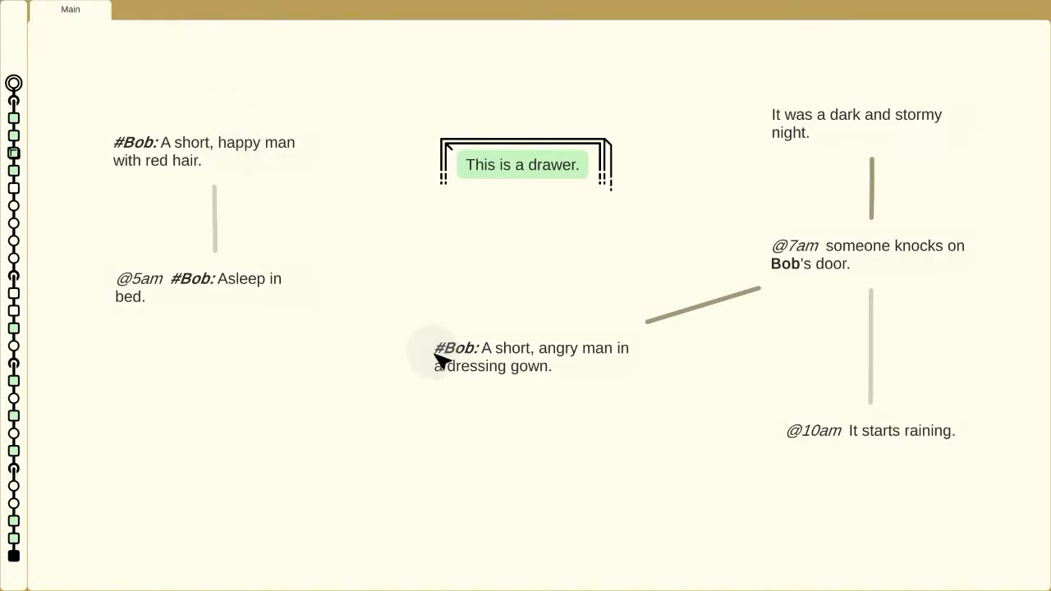
{"action": "left_click", "coordinate": [859, 267]}
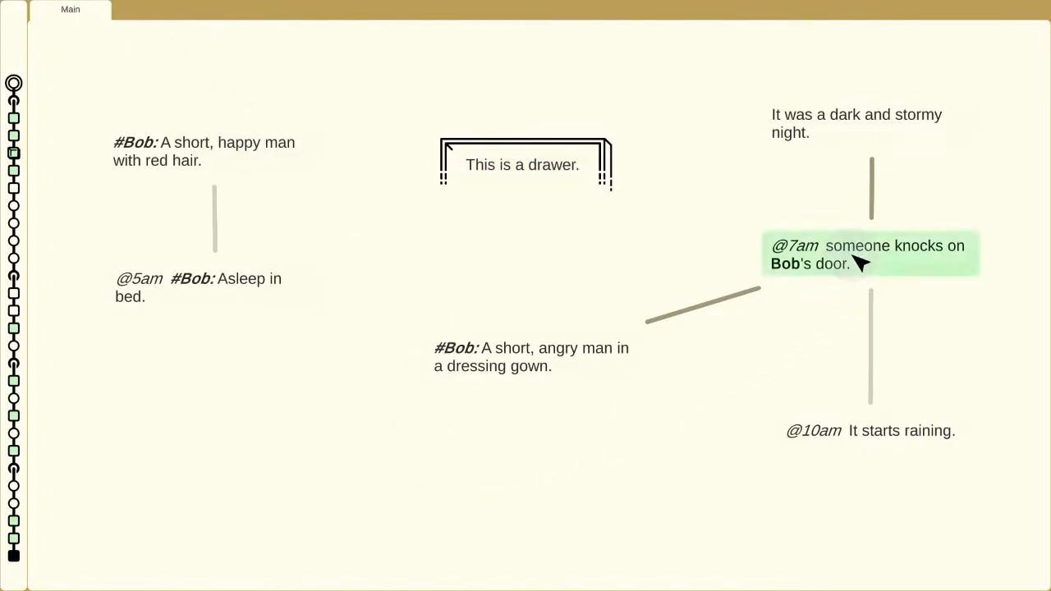
{"action": "double_click", "coordinate": [859, 263]}
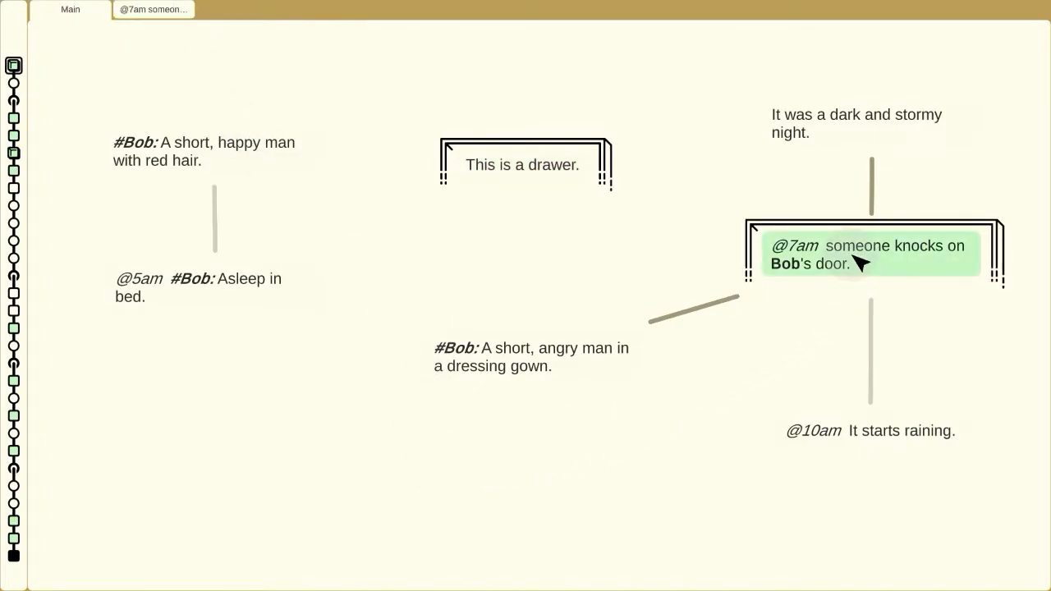
{"action": "double_click", "coordinate": [859, 262]}
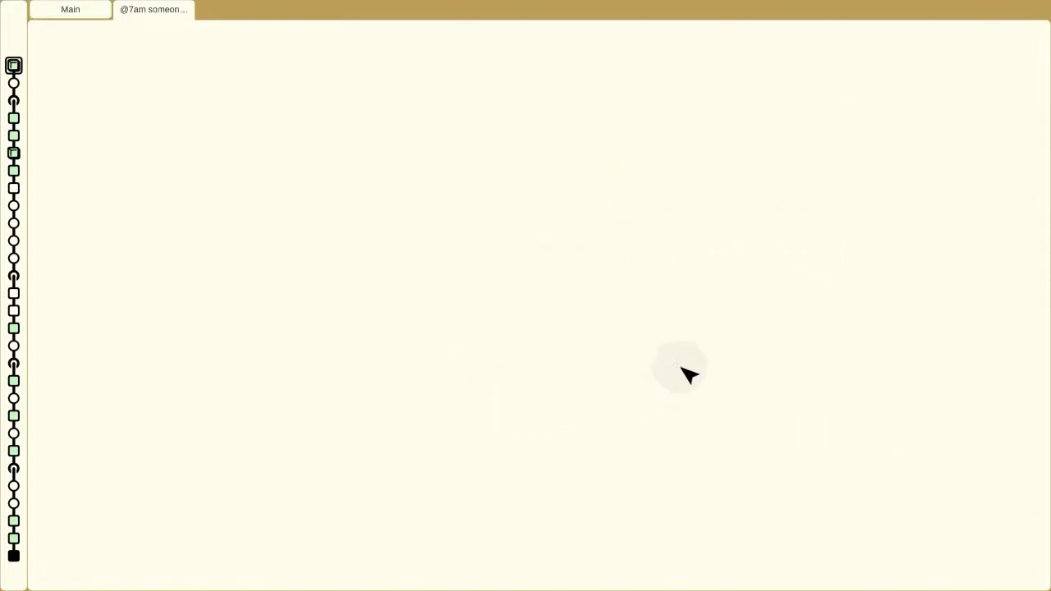
{"action": "double_click", "coordinate": [392, 255]}
{"action": "type", "text": "What shoul"}
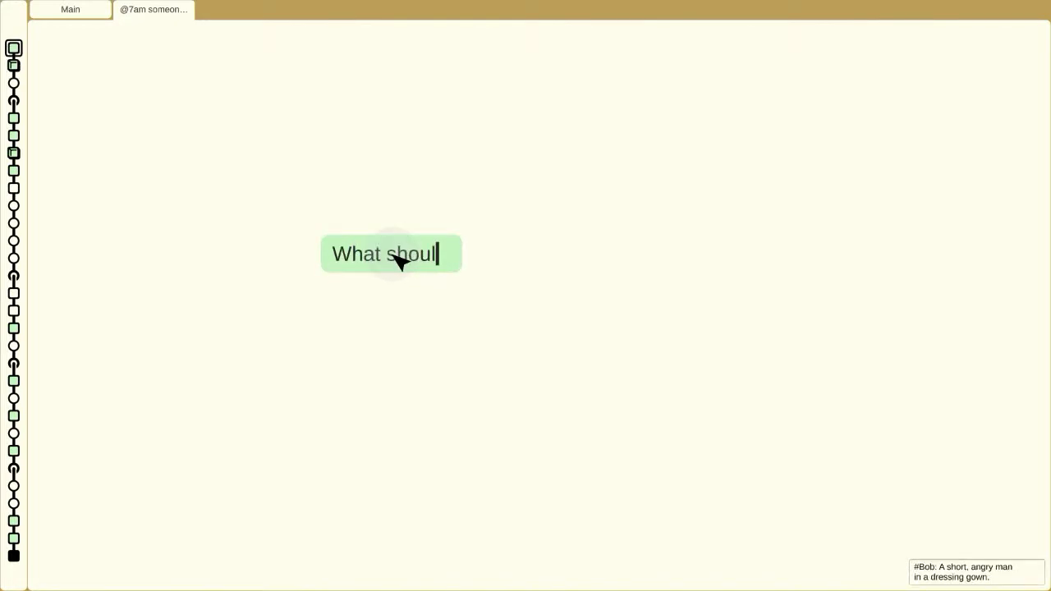
{"action": "type", "text": "d Bob's reaction be?"}
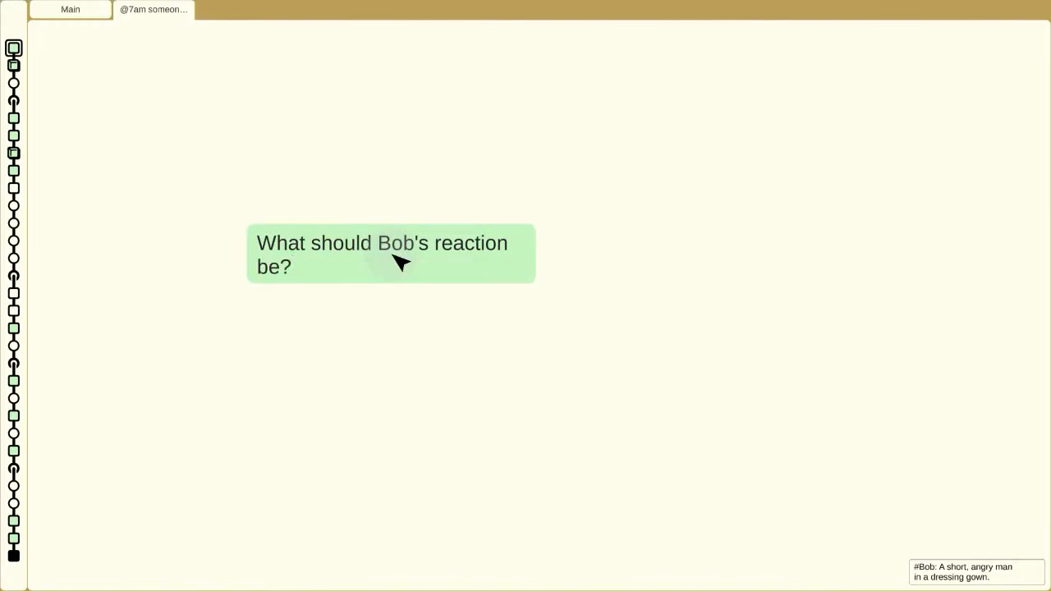
{"action": "left_click", "coordinate": [422, 346]}
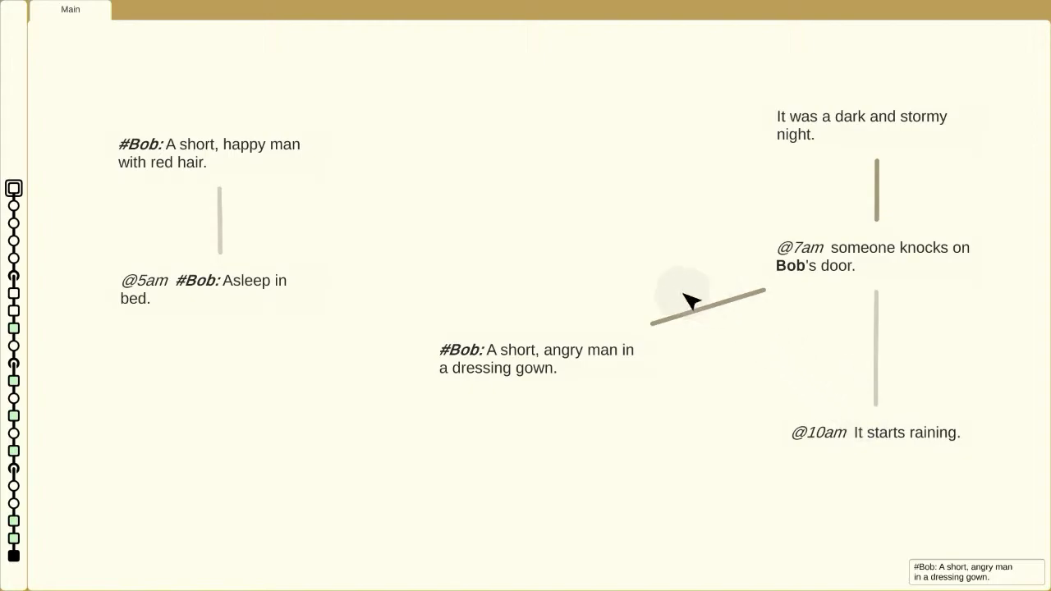
Create a note titled "All about Bob" above the angry-man note on the Main board and turn it into a drawer.
{"action": "double_click", "coordinate": [508, 189]}
{"action": "type", "text": "All about Bob"}
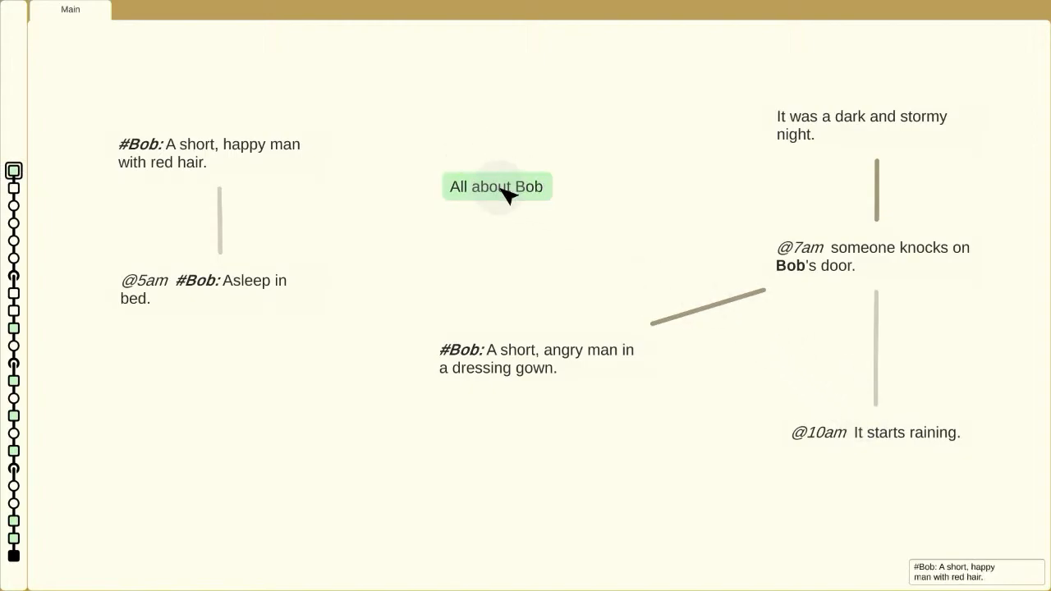
{"action": "key", "text": "Return"}
{"action": "double_click", "coordinate": [499, 188]}
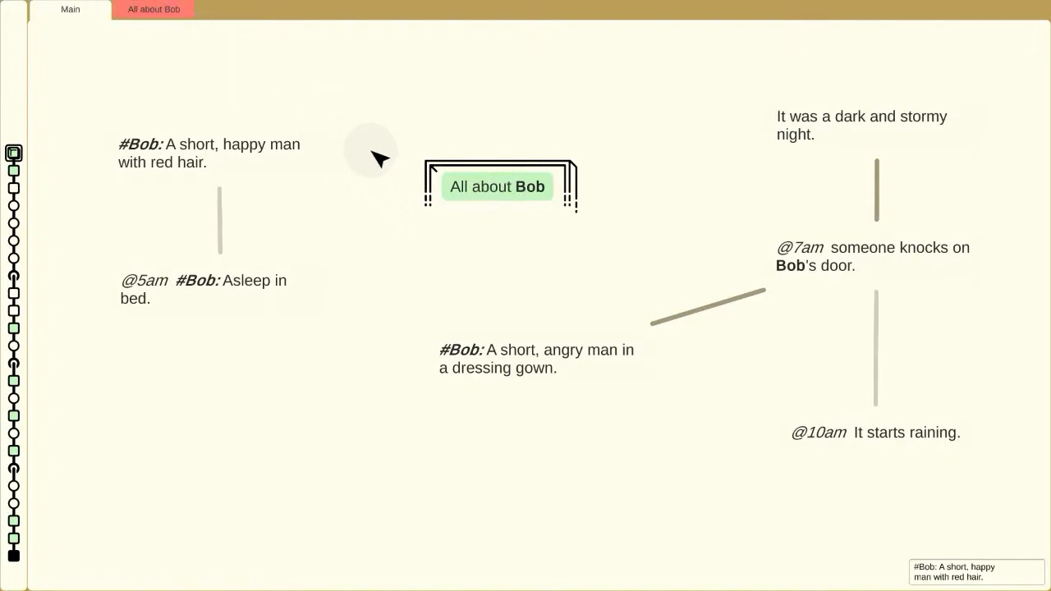
{"action": "left_click", "coordinate": [202, 149]}
{"action": "left_click", "coordinate": [225, 296]}
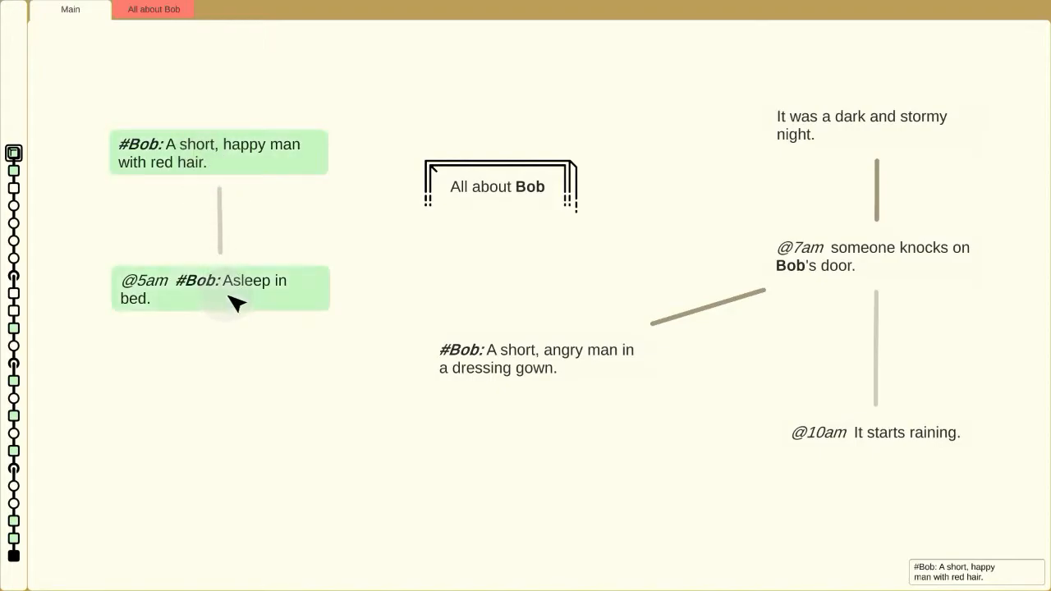
{"action": "left_click", "coordinate": [497, 364]}
{"action": "left_click", "coordinate": [475, 222]}
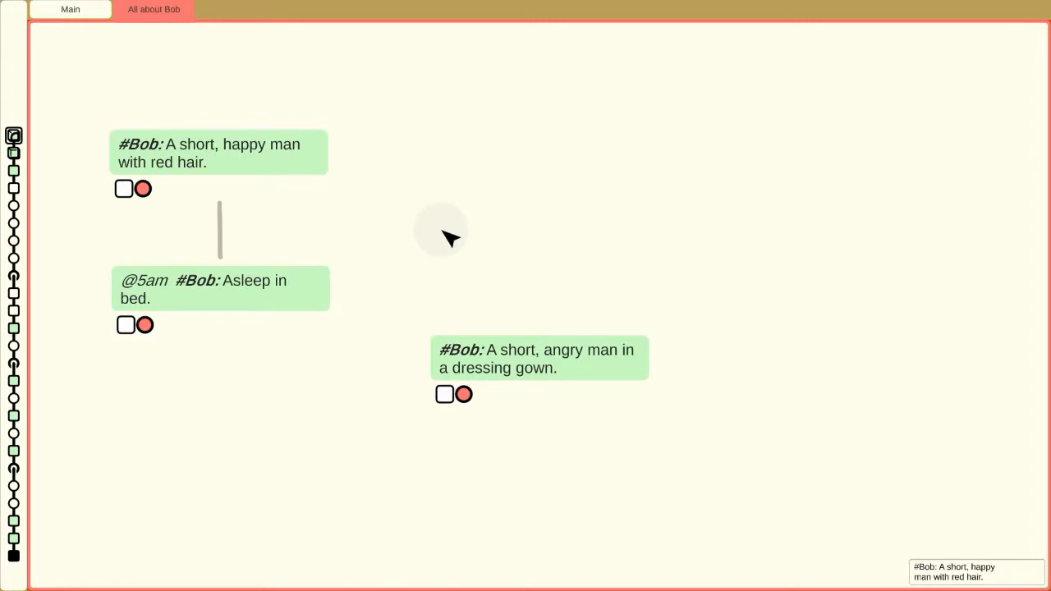
{"action": "left_click_drag", "start_coordinate": [547, 375], "coordinate": [261, 450]}
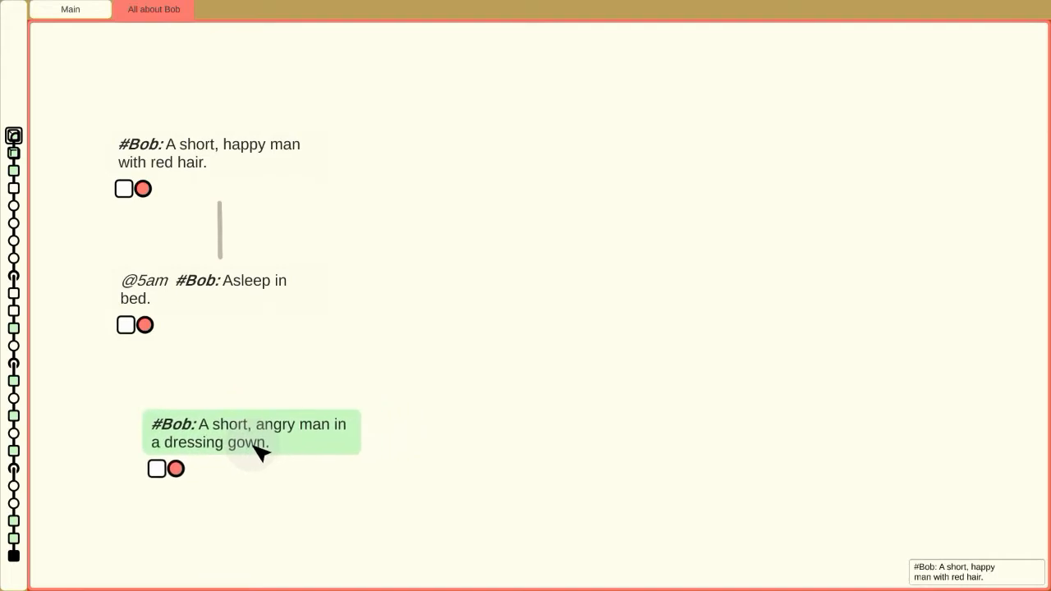
{"action": "left_click", "coordinate": [222, 282]}
{"action": "key", "text": "l"}
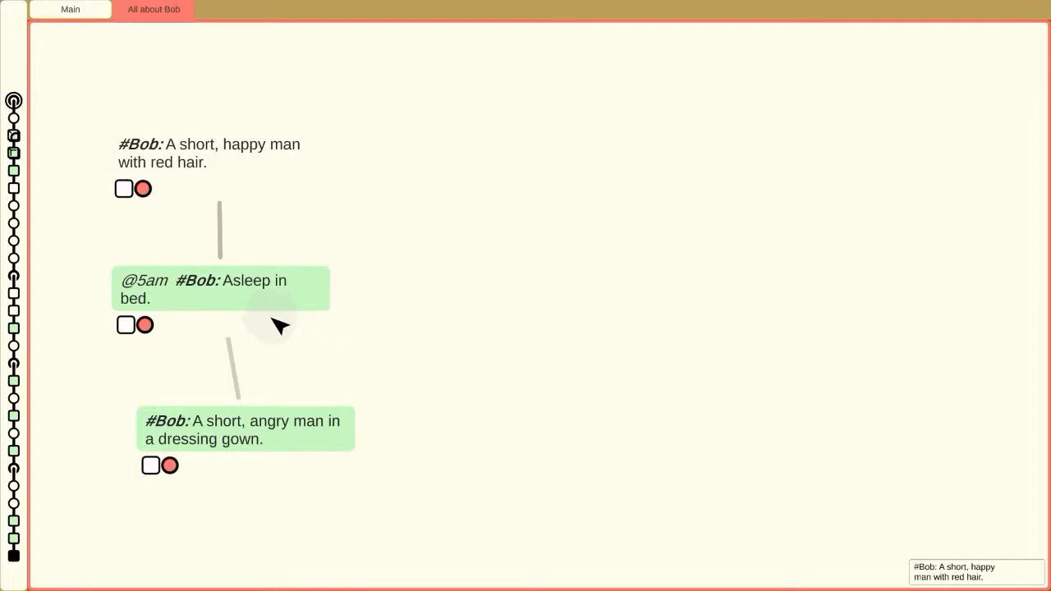
{"action": "left_click", "coordinate": [282, 385]}
{"action": "left_click_drag", "start_coordinate": [224, 286], "coordinate": [244, 287]}
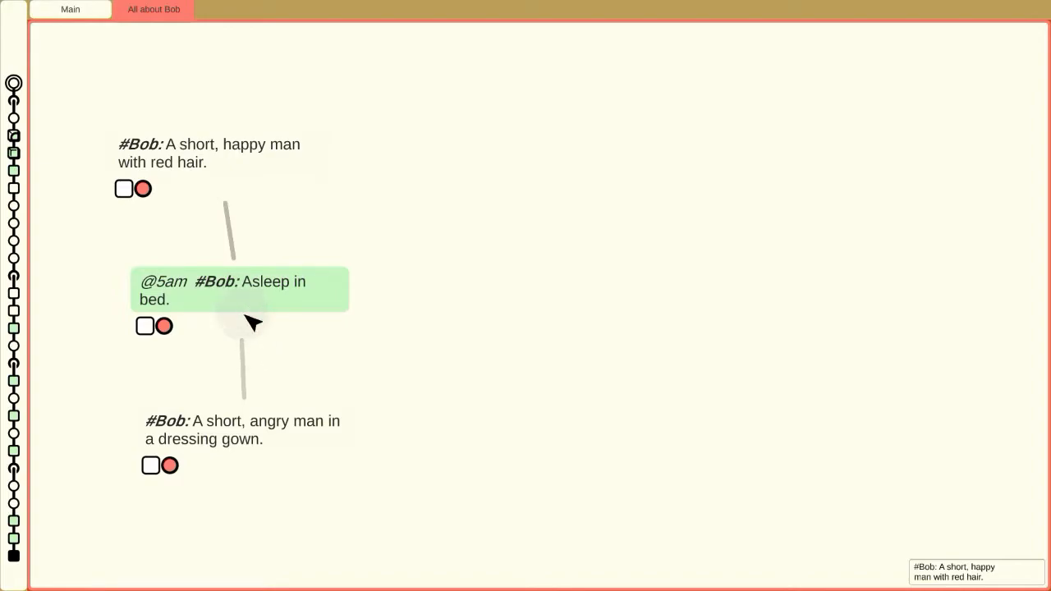
Replace "angry" with "bitter" in the note about the short man in a dressing gown.
{"action": "left_click", "coordinate": [261, 423]}
{"action": "left_click_drag", "start_coordinate": [255, 420], "coordinate": [289, 419]}
{"action": "key", "text": "BackSpace"}
{"action": "key", "text": "BackSpace"}
{"action": "type", "text": "bitter"}
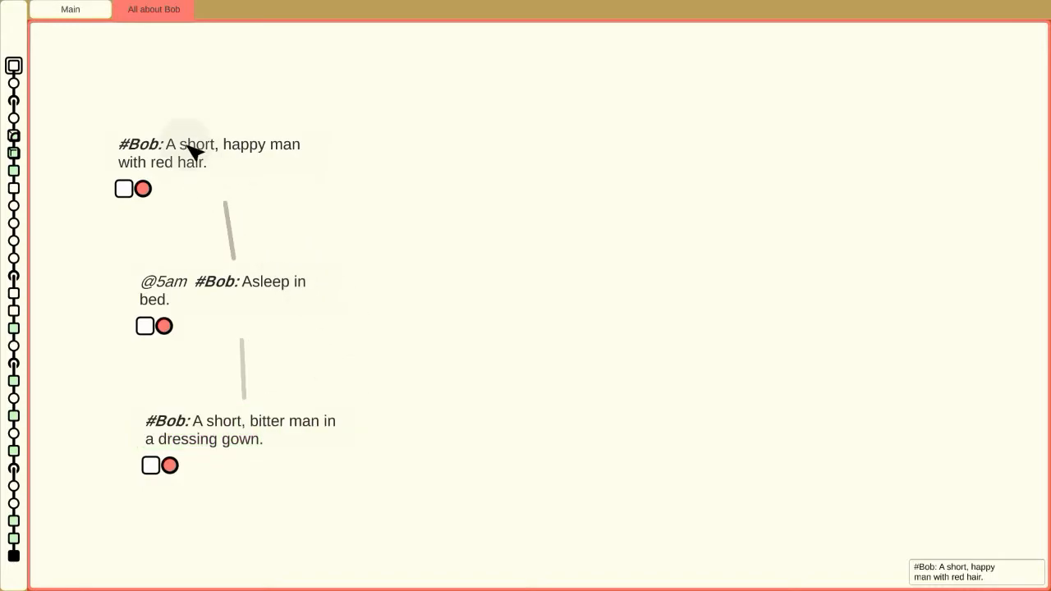
{"action": "left_click", "coordinate": [81, 13]}
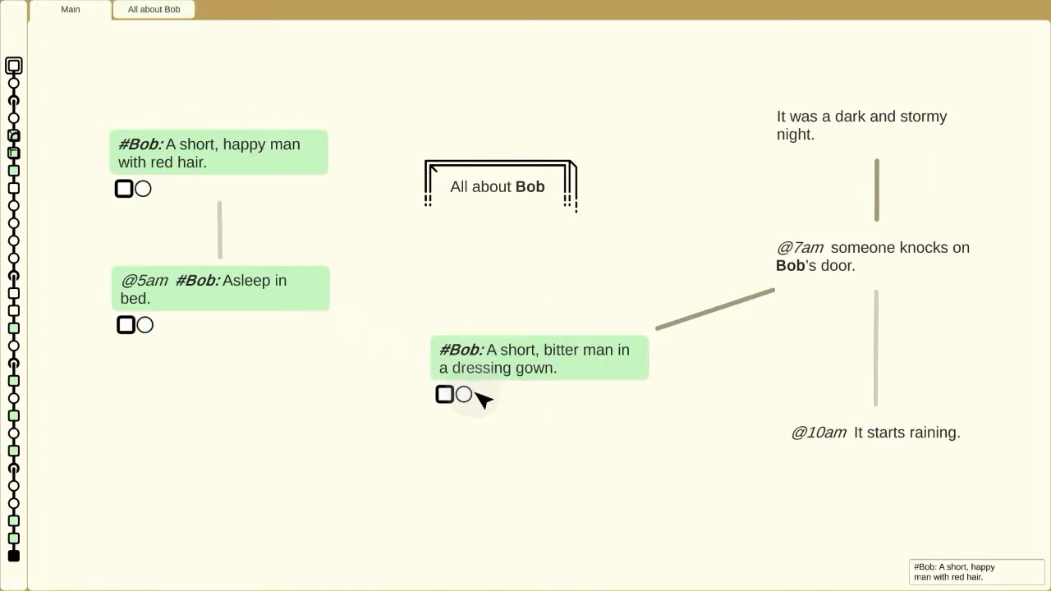
{"action": "left_click", "coordinate": [328, 372]}
{"action": "left_click_drag", "start_coordinate": [107, 106], "coordinate": [281, 392]}
{"action": "key", "text": "Delete"}
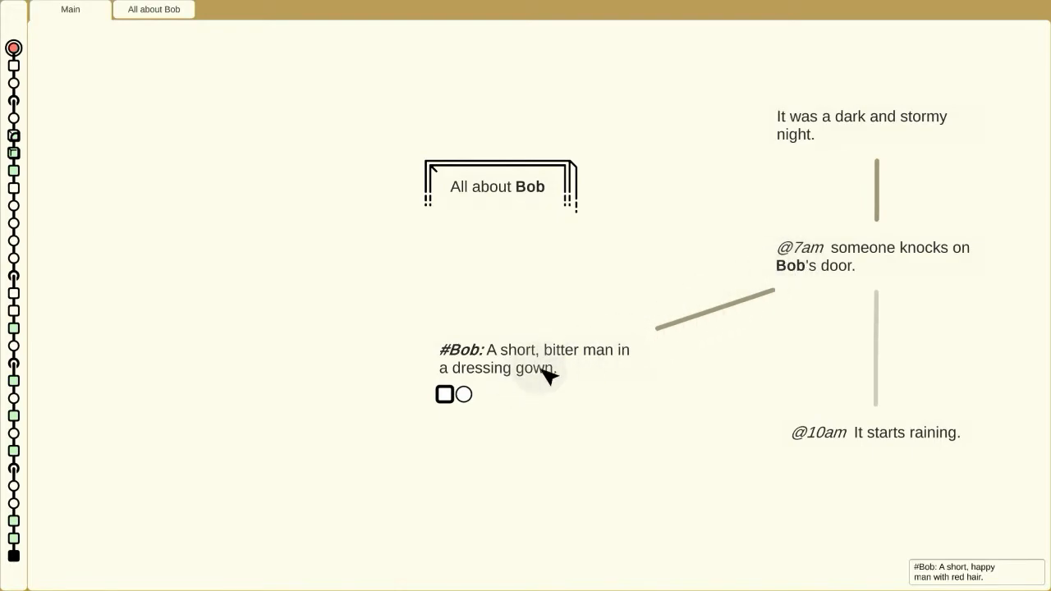
Jump from the bitter-man note on the Main board to the same note in the "All about Bob" drawer.
{"action": "left_click", "coordinate": [465, 395]}
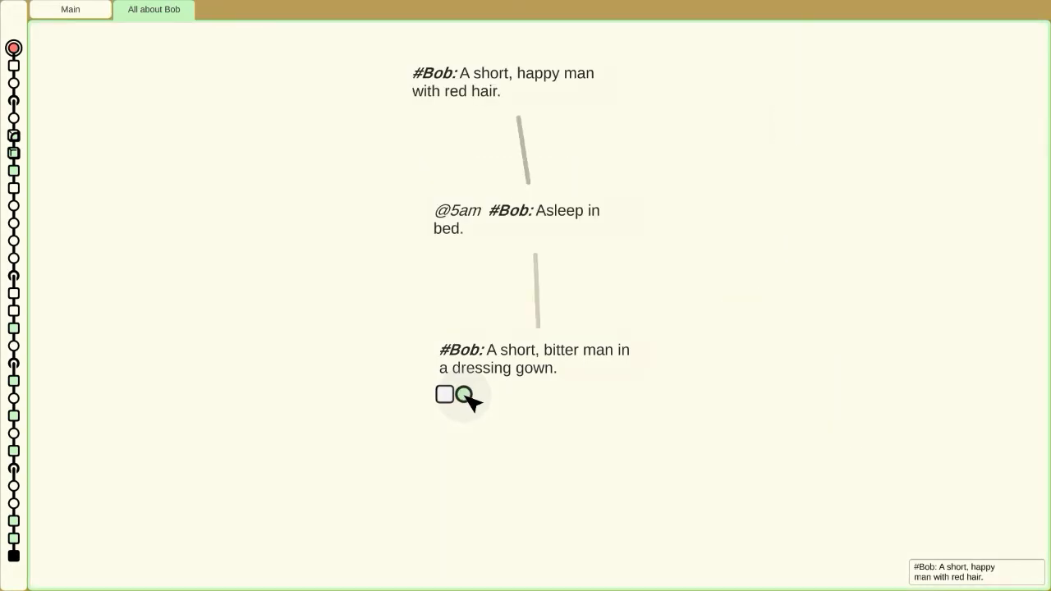